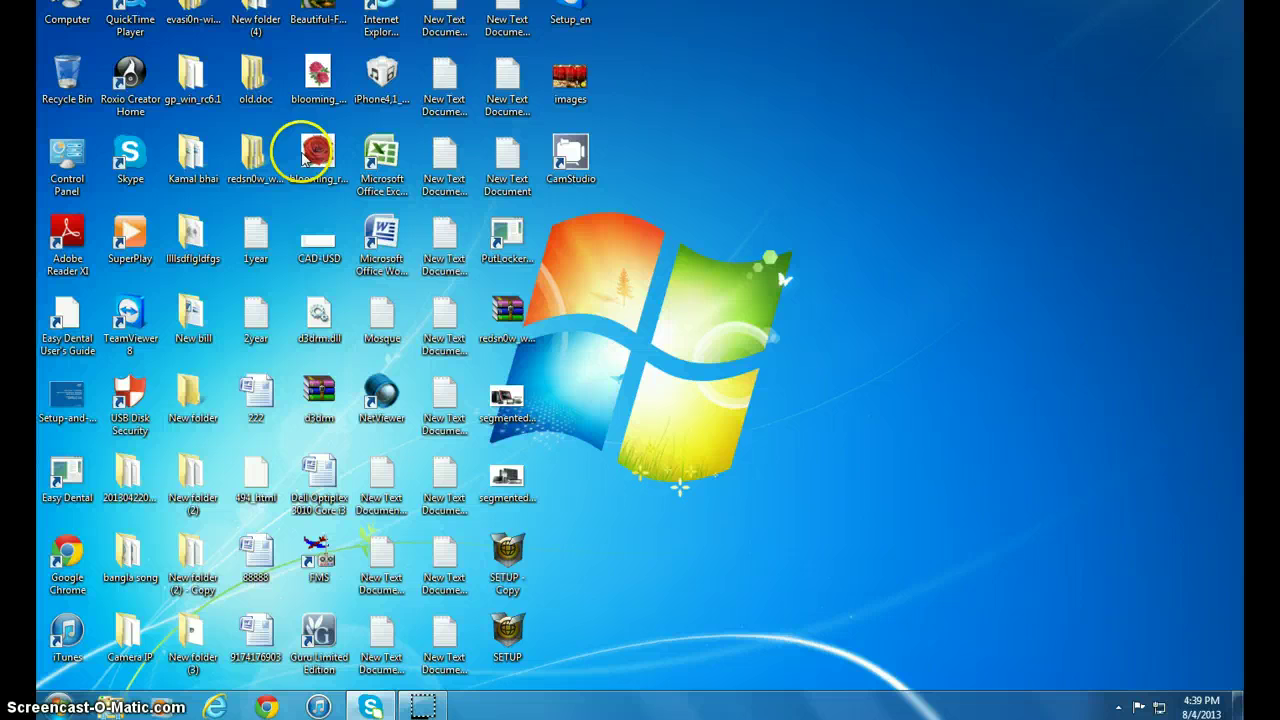
Launch Internet Explorer and check its About box, which reports version 10.0.9200.16635.
left_click(216, 706)
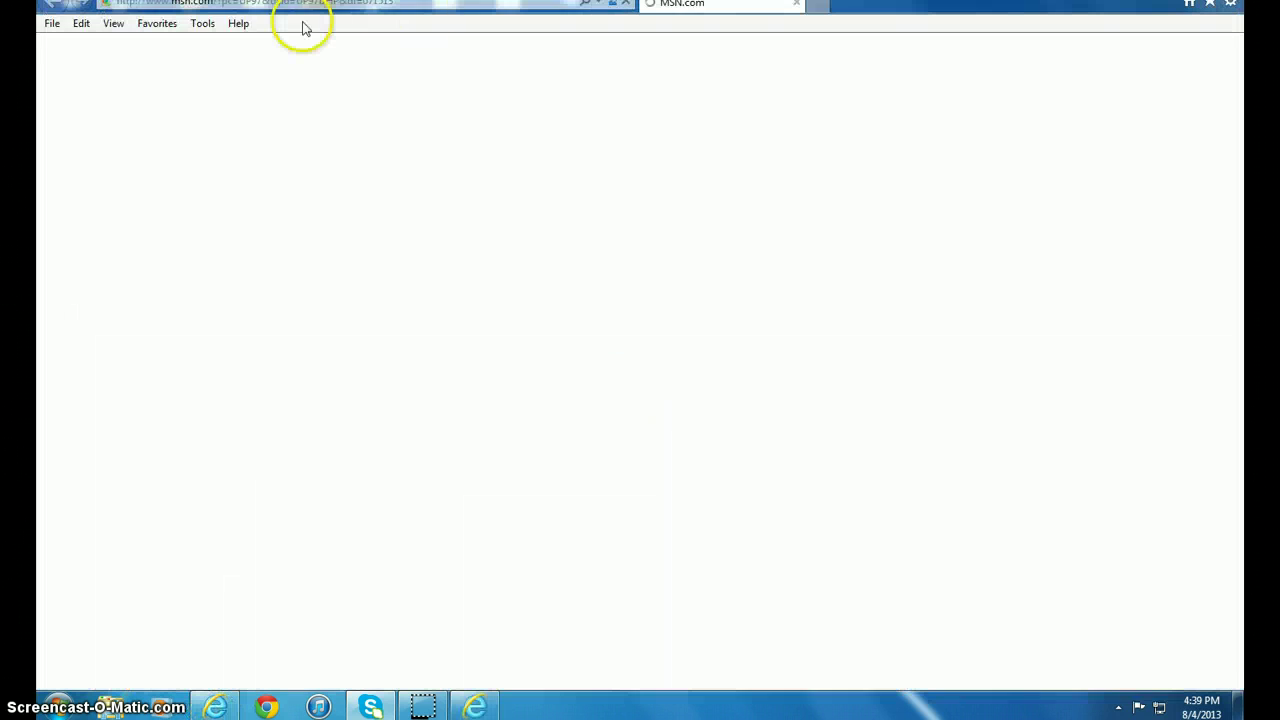
left_click(240, 24)
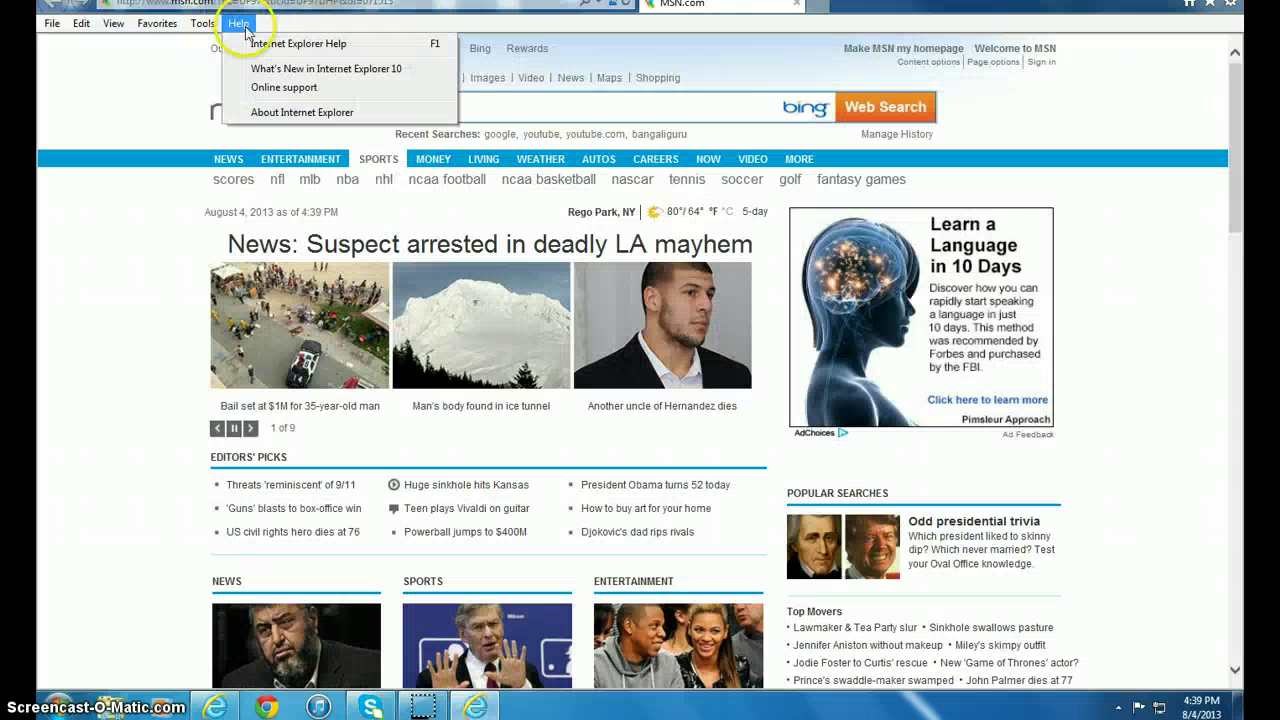
left_click(292, 110)
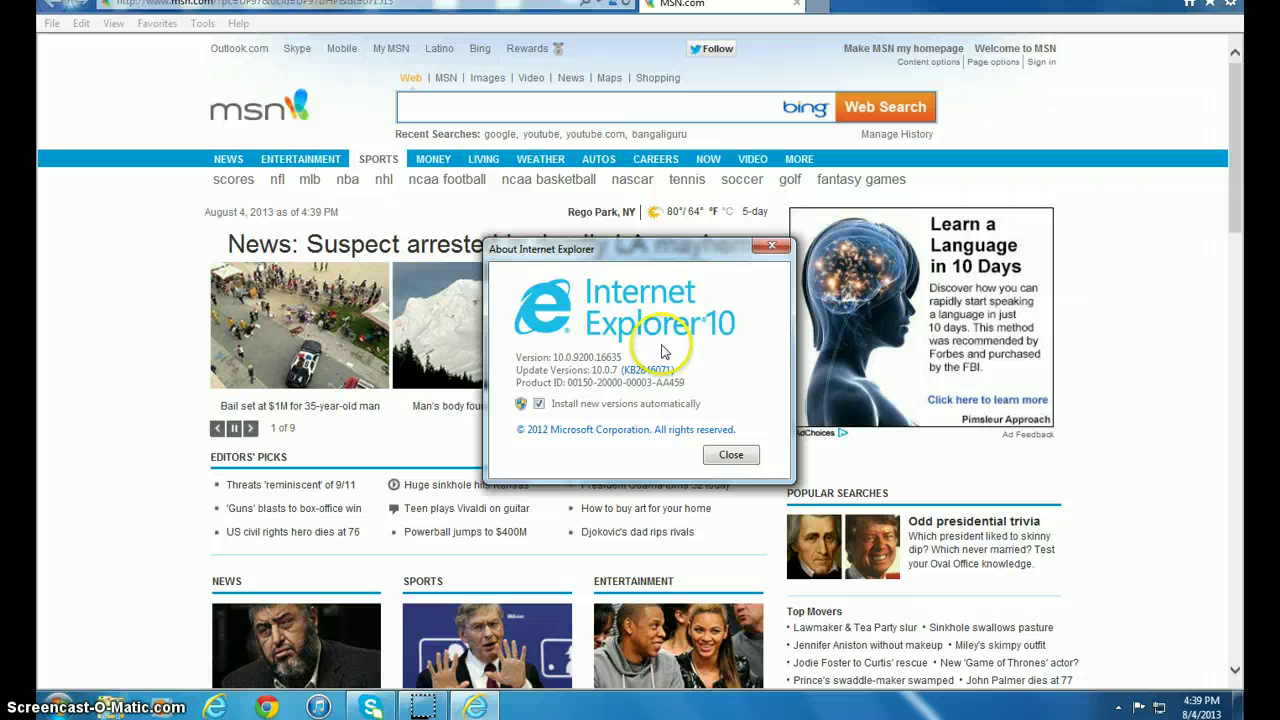
left_click(730, 458)
Close the browser and go to Control Panel's Uninstall a program list from the Start menu.
key("alt+F4")
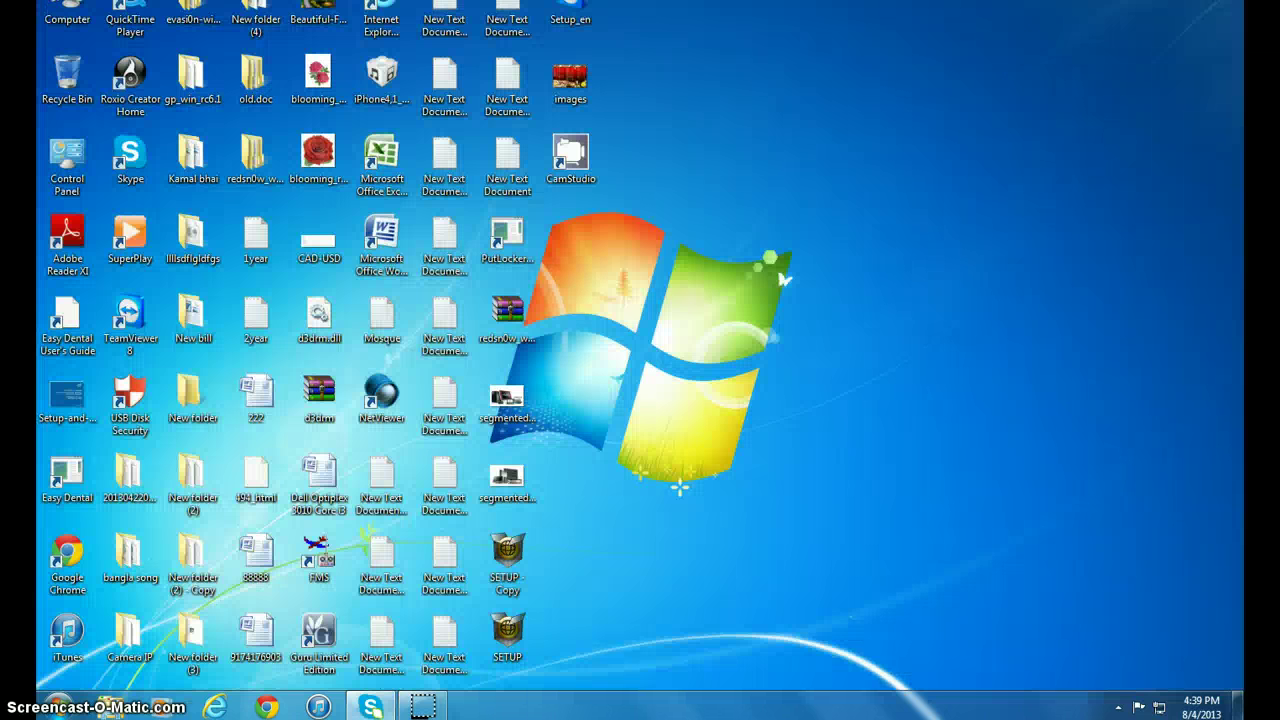
left_click(56, 706)
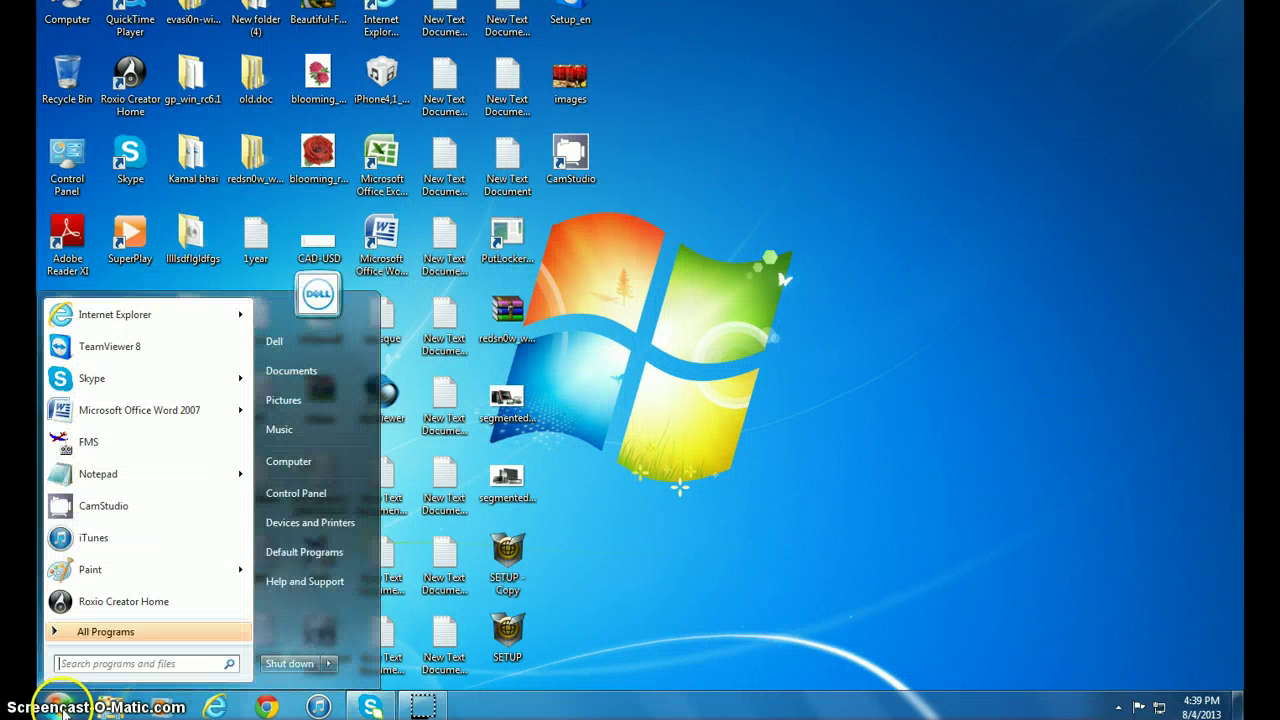
left_click(314, 500)
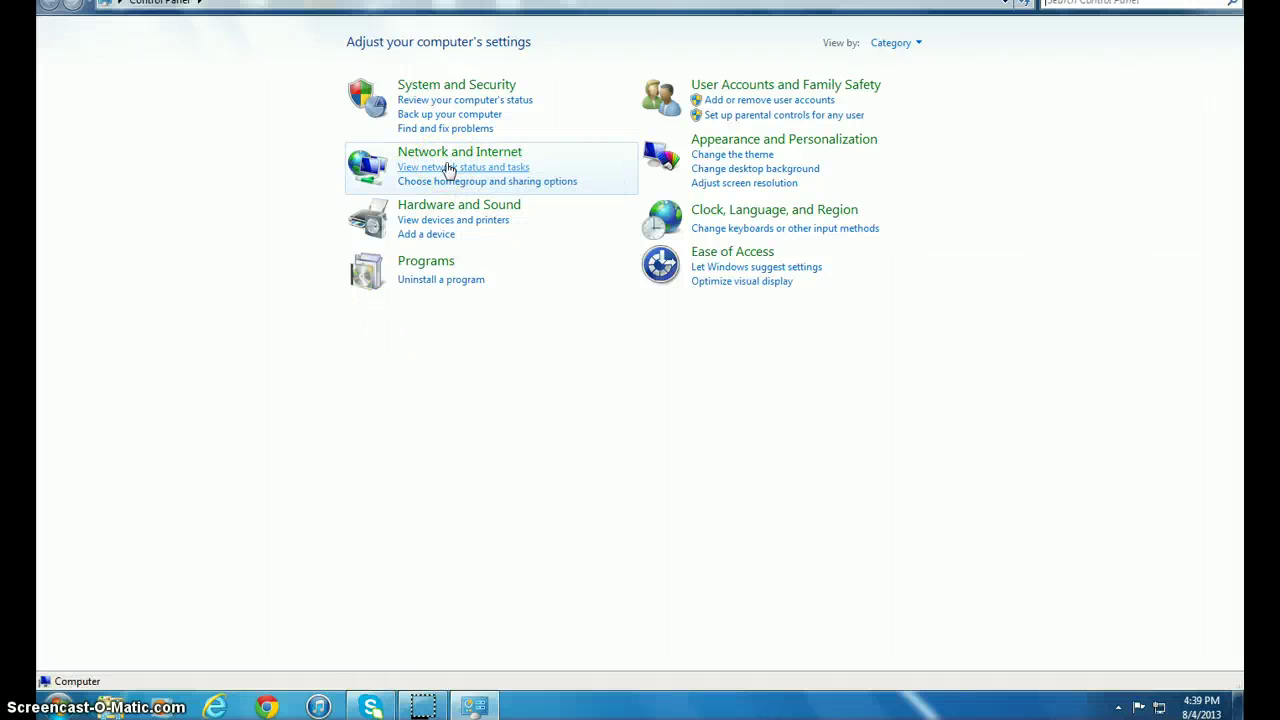
left_click(456, 285)
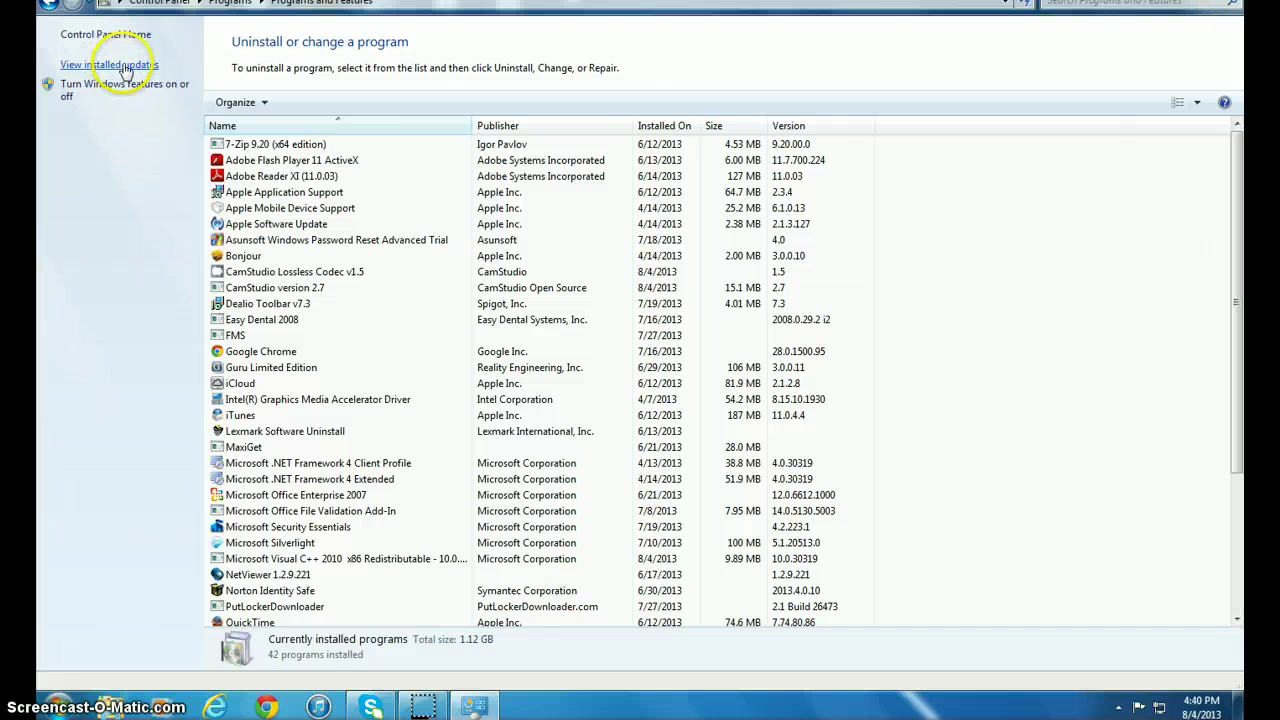
Switch to the installed updates list and scroll down to Windows Internet Explorer 10 under Microsoft Windows.
left_click(122, 65)
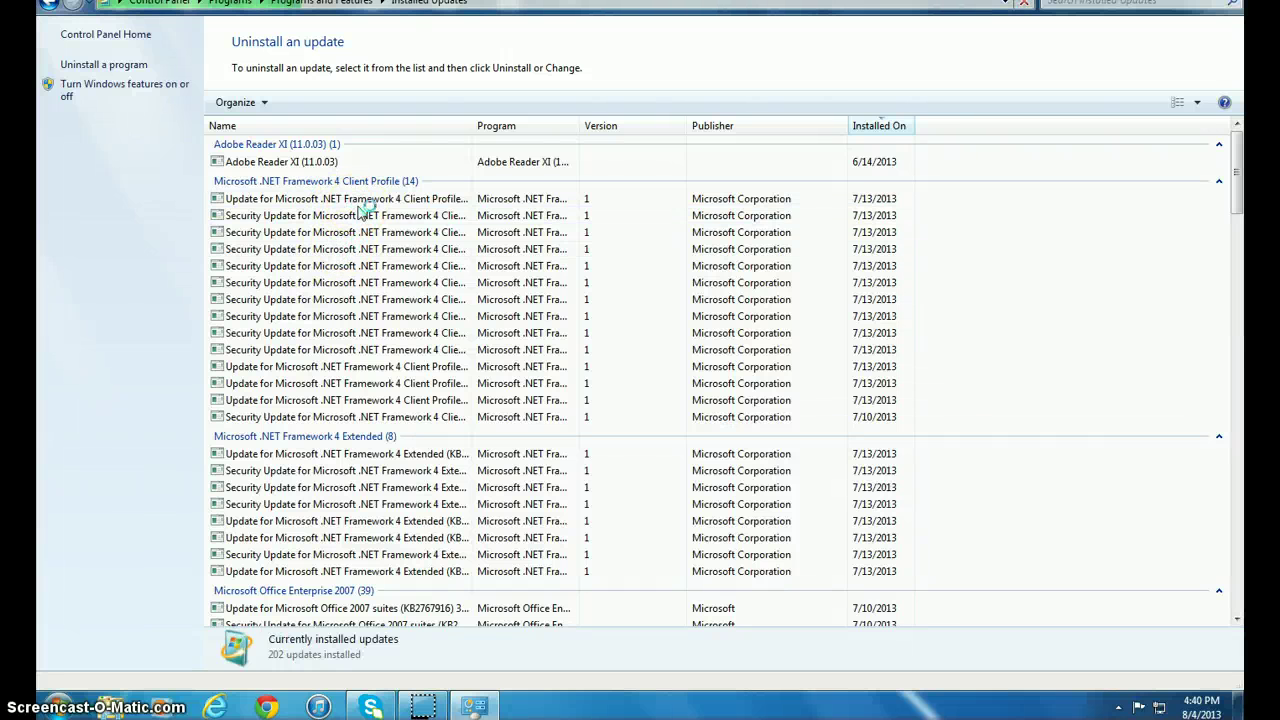
scroll(355, 225, "down", 4)
scroll(360, 213, "down", 3)
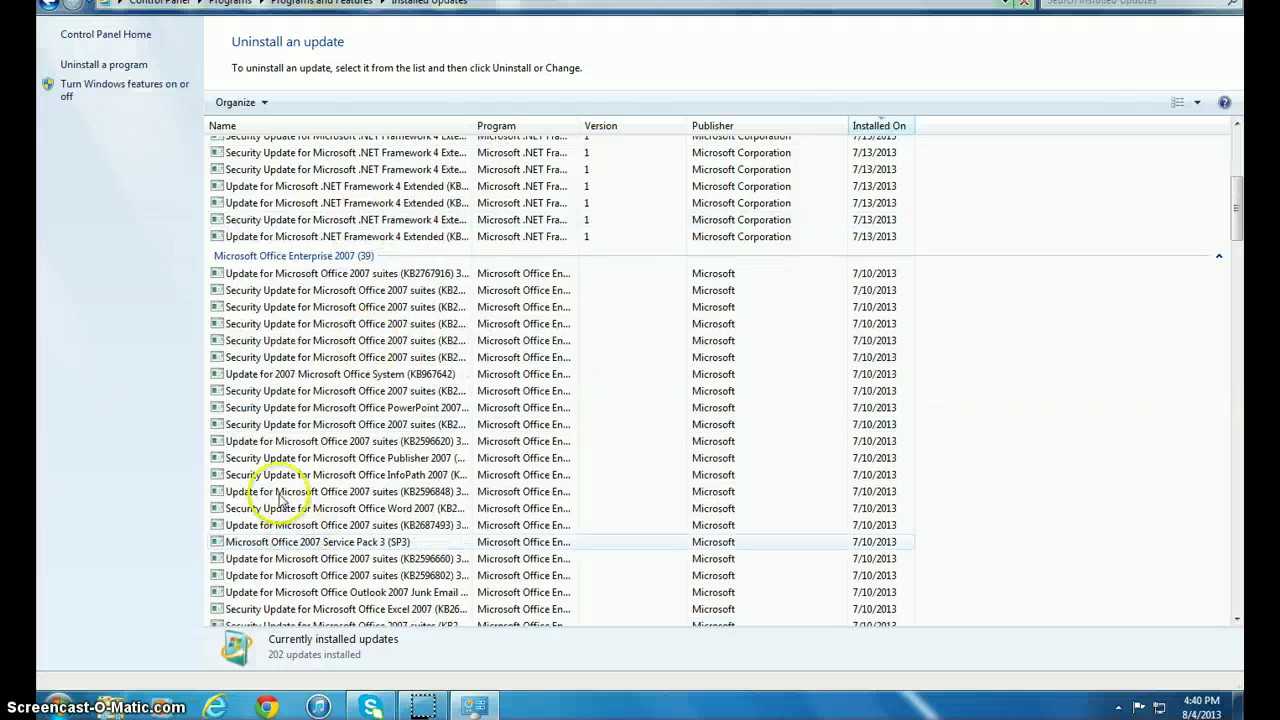
scroll(286, 486, "down", 3)
scroll(229, 414, "down", 4)
scroll(255, 432, "down", 6)
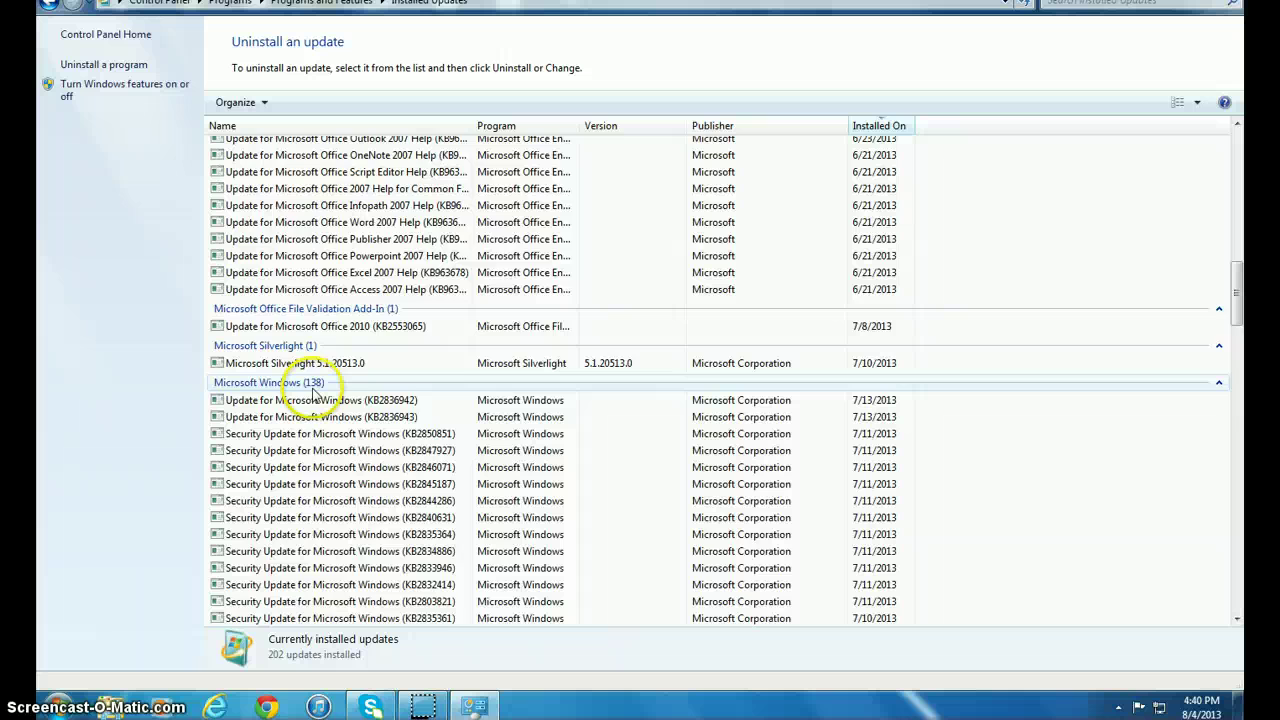
scroll(295, 400, "down", 2)
scroll(316, 390, "down", 2)
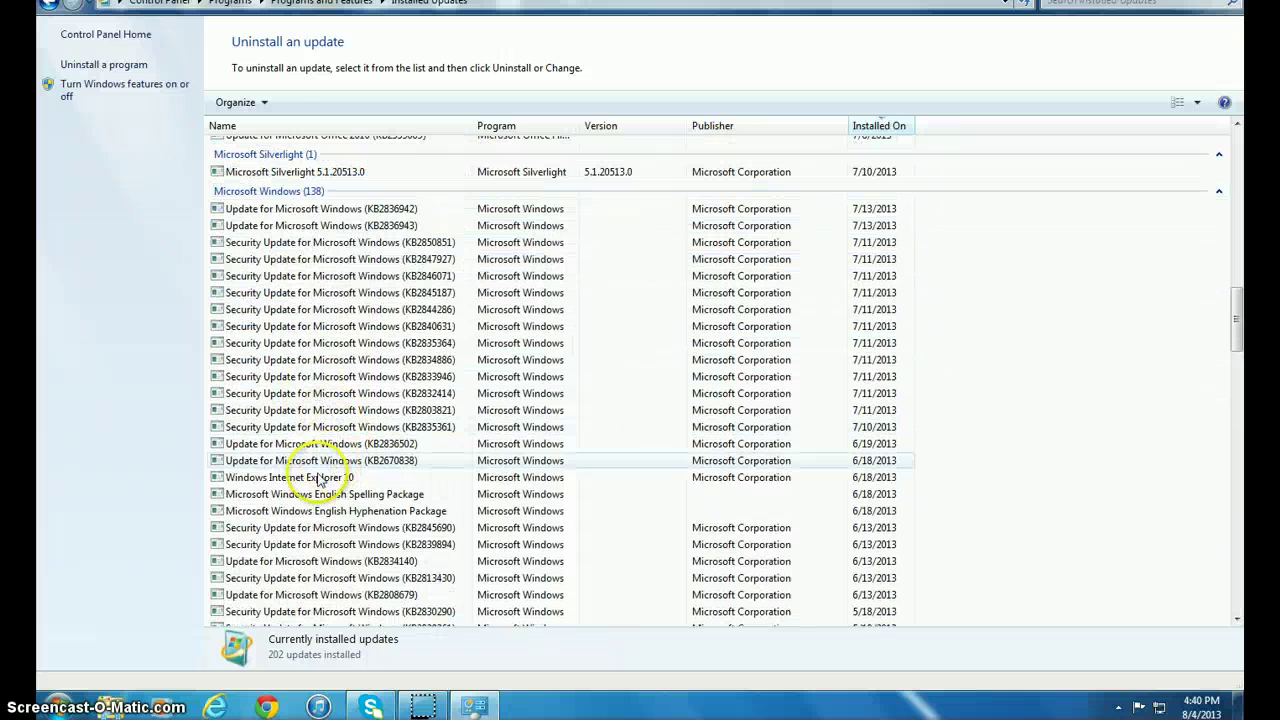
Choose Uninstall for the Windows Internet Explorer 10 update, retrying after cancelling the first prompt.
left_click(268, 484)
right_click(275, 484)
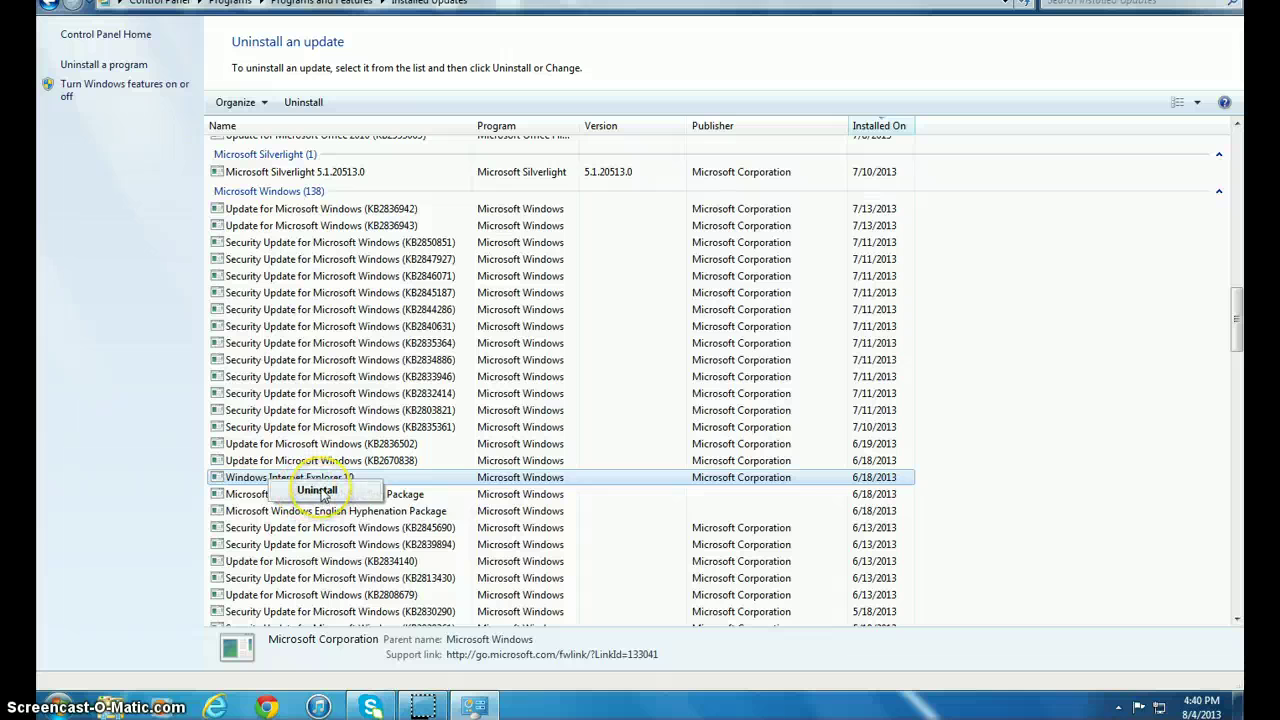
left_click(320, 492)
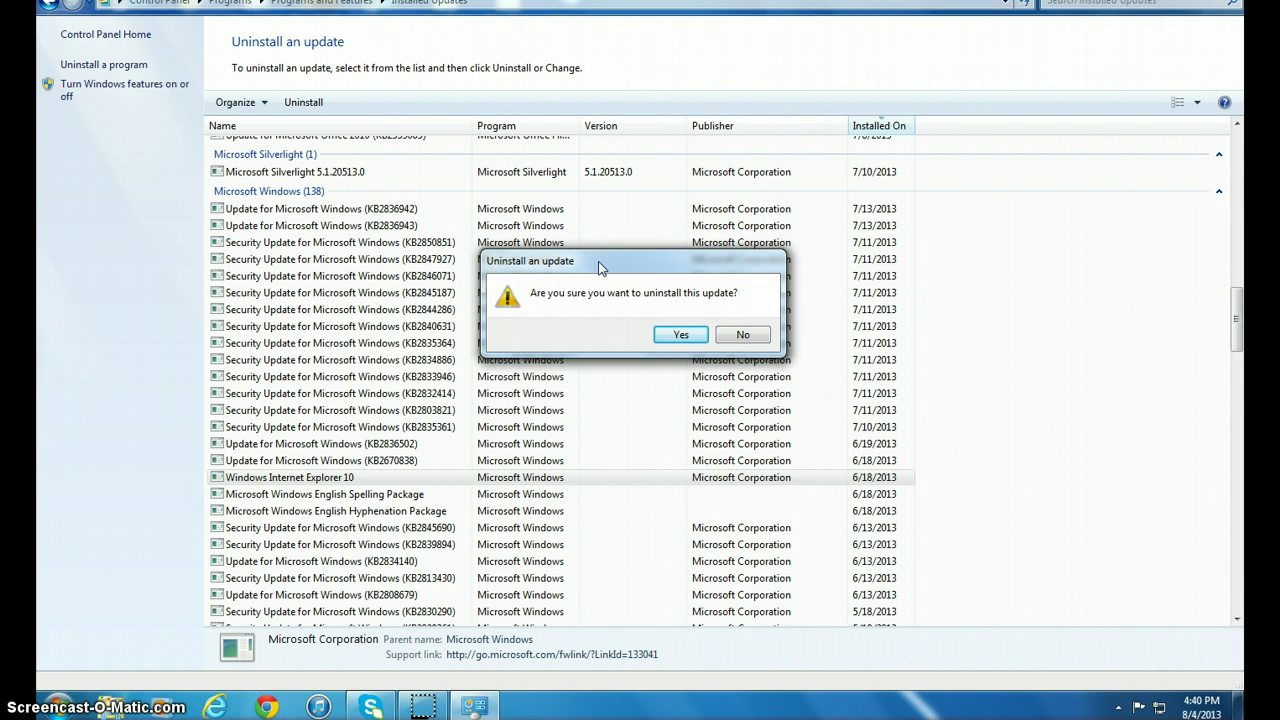
left_click(720, 340)
right_click(356, 484)
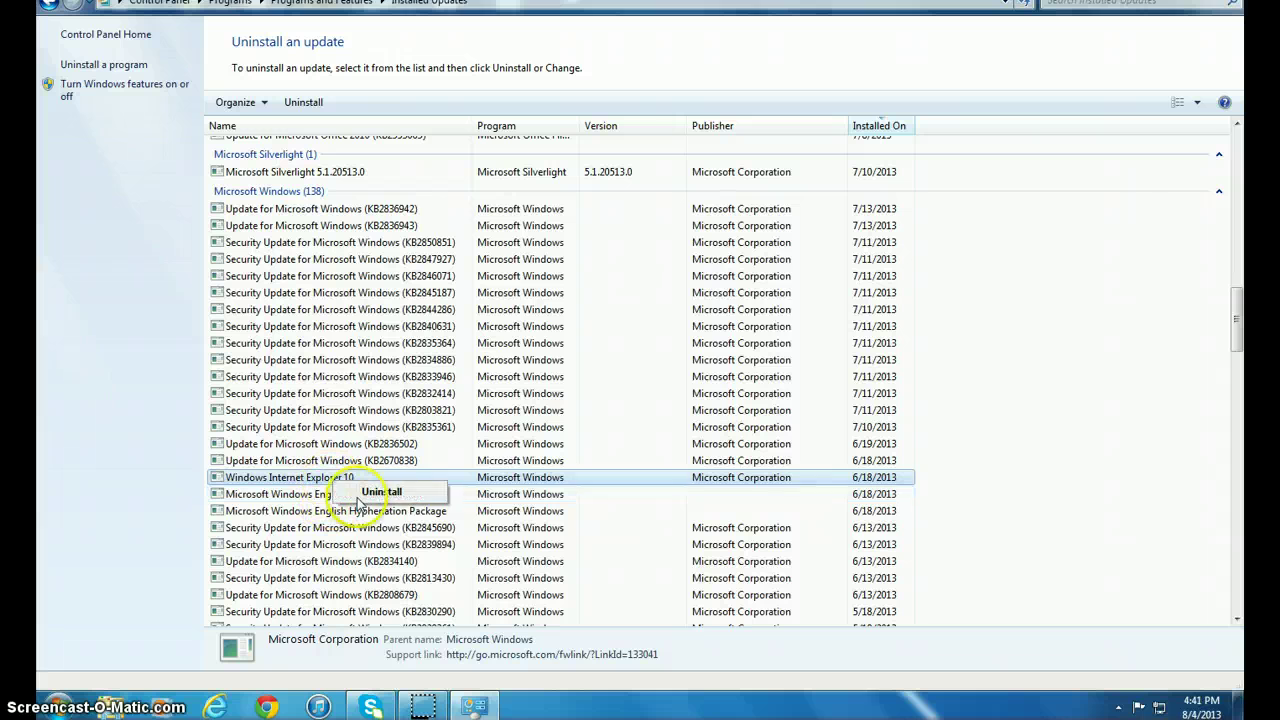
left_click(364, 493)
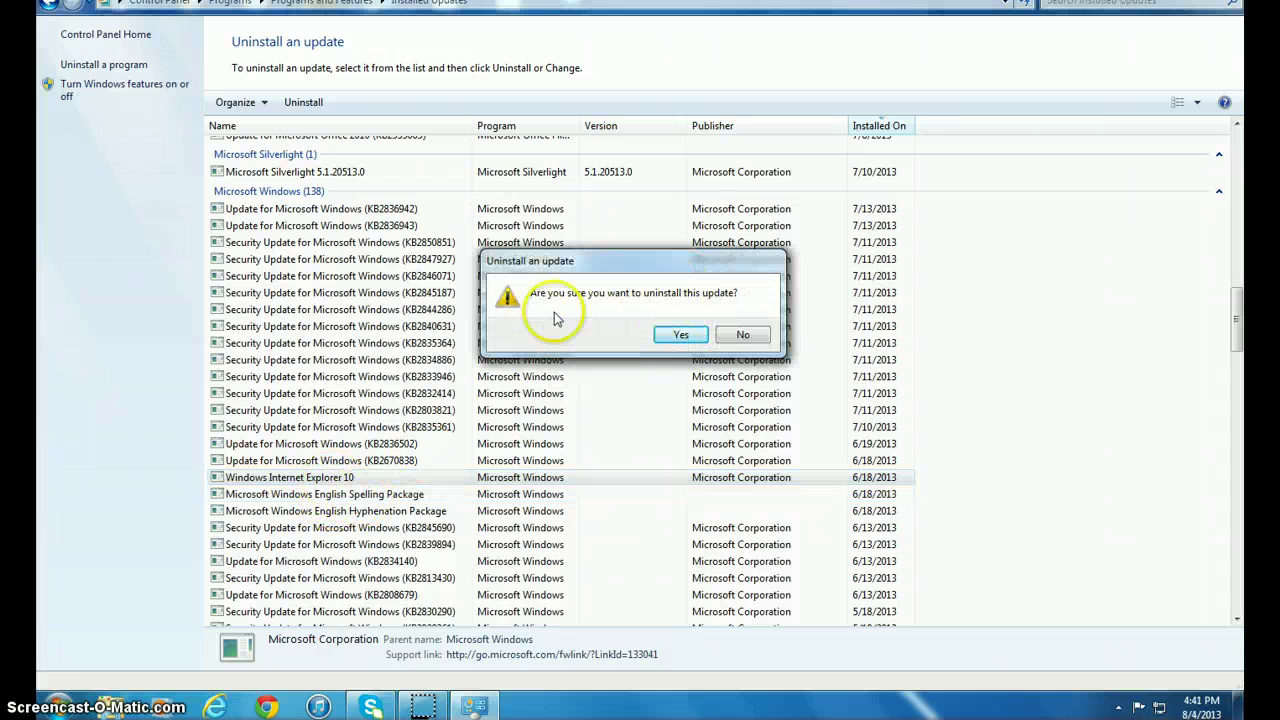
Confirm removing Internet Explorer 10 and let the uninstall run until the restart prompt.
left_click(677, 336)
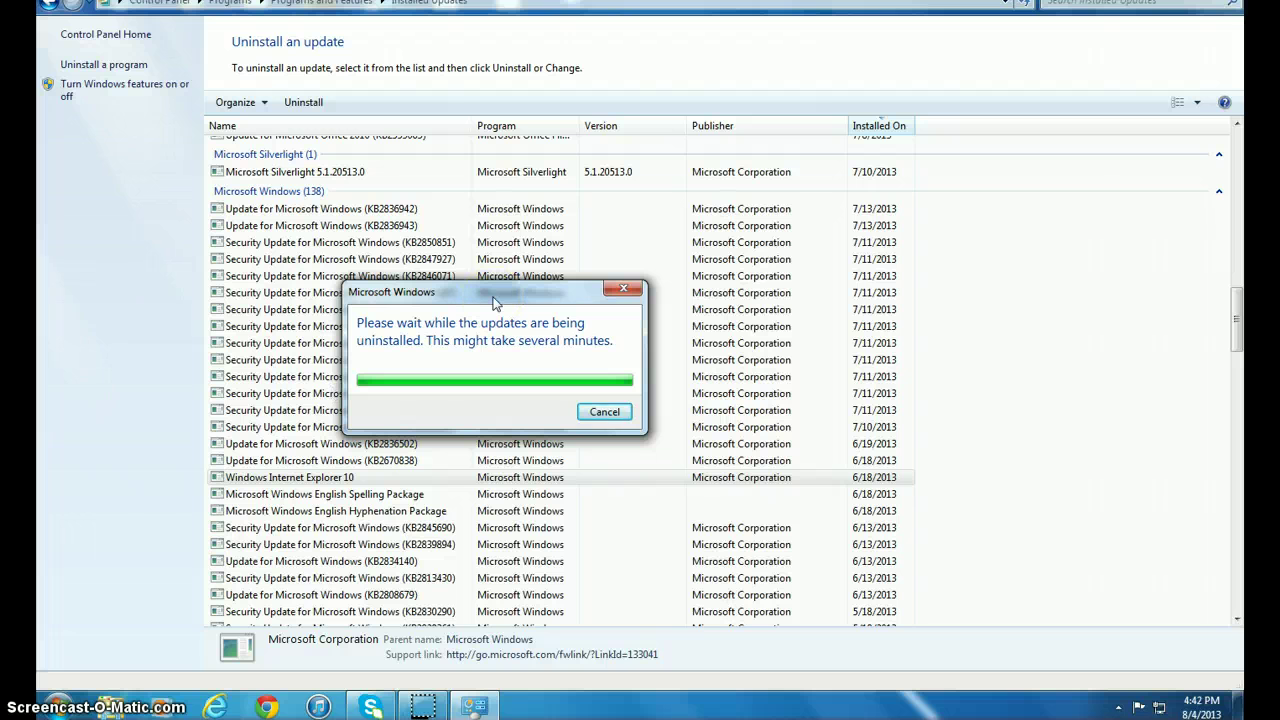
left_click_drag(493, 302, 615, 254)
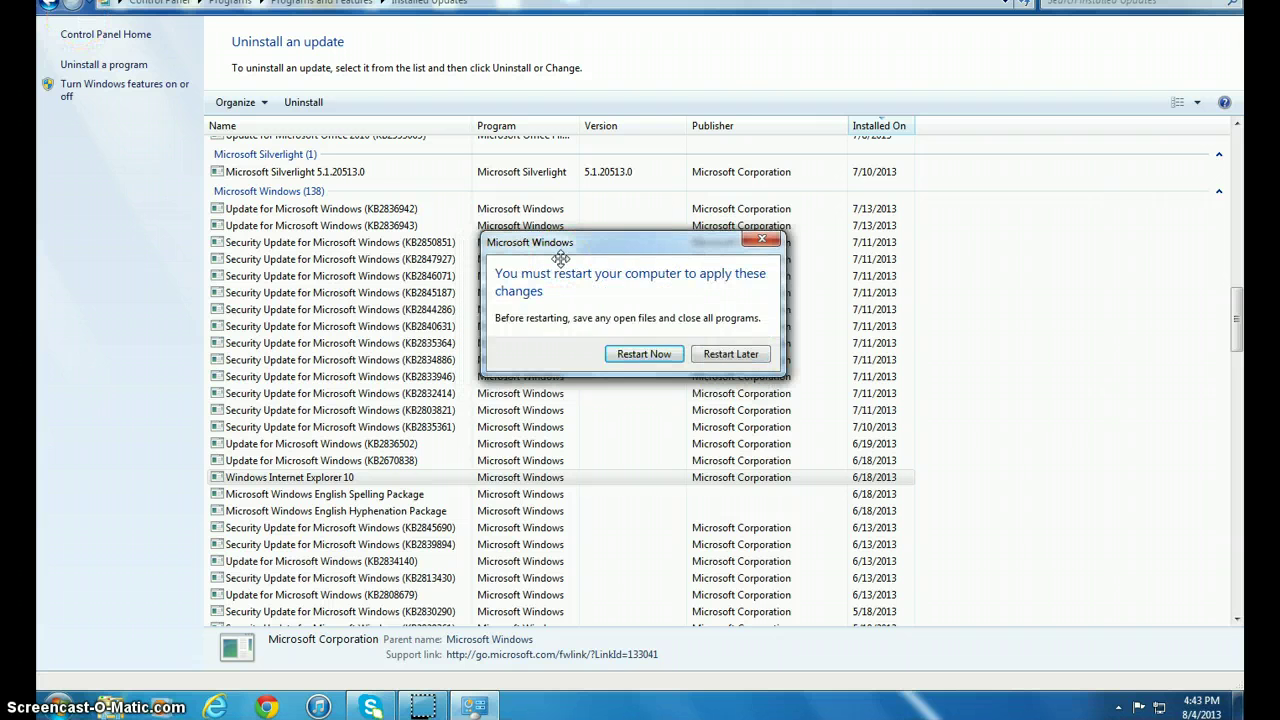
Defer the restart with Restart Later, leaving 201 updates listed.
left_click_drag(560, 258, 441, 207)
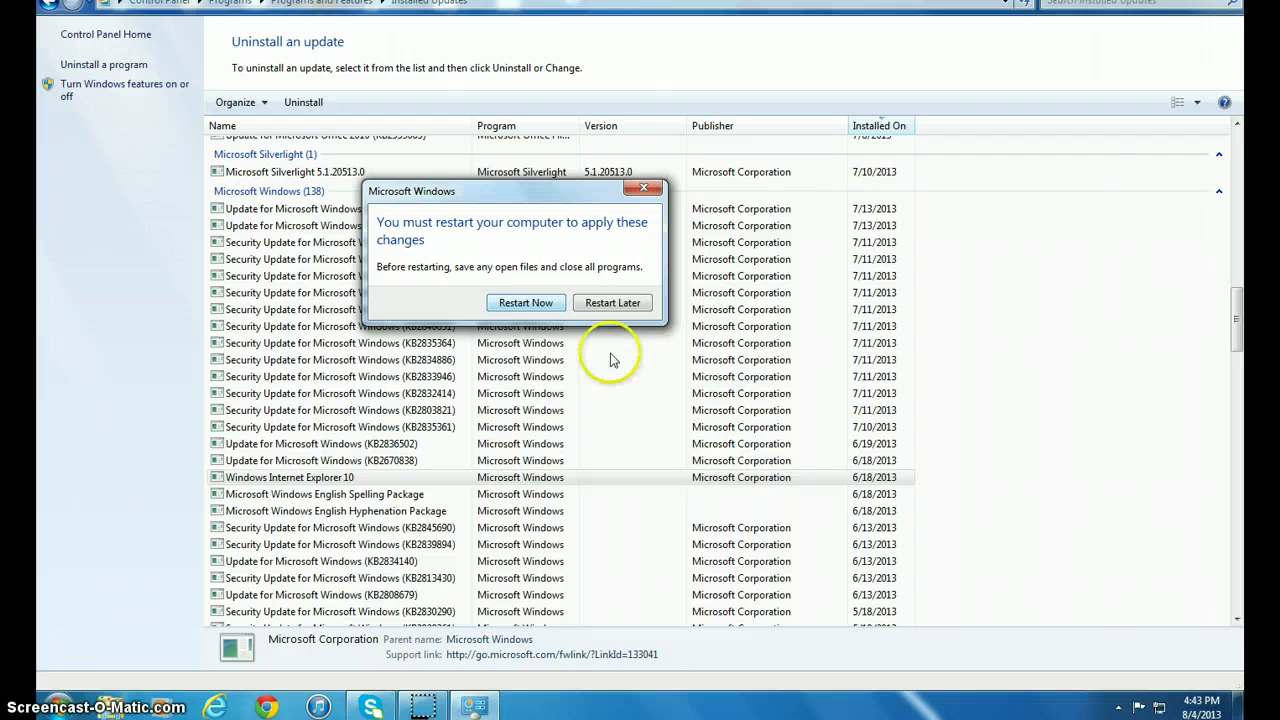
left_click(616, 307)
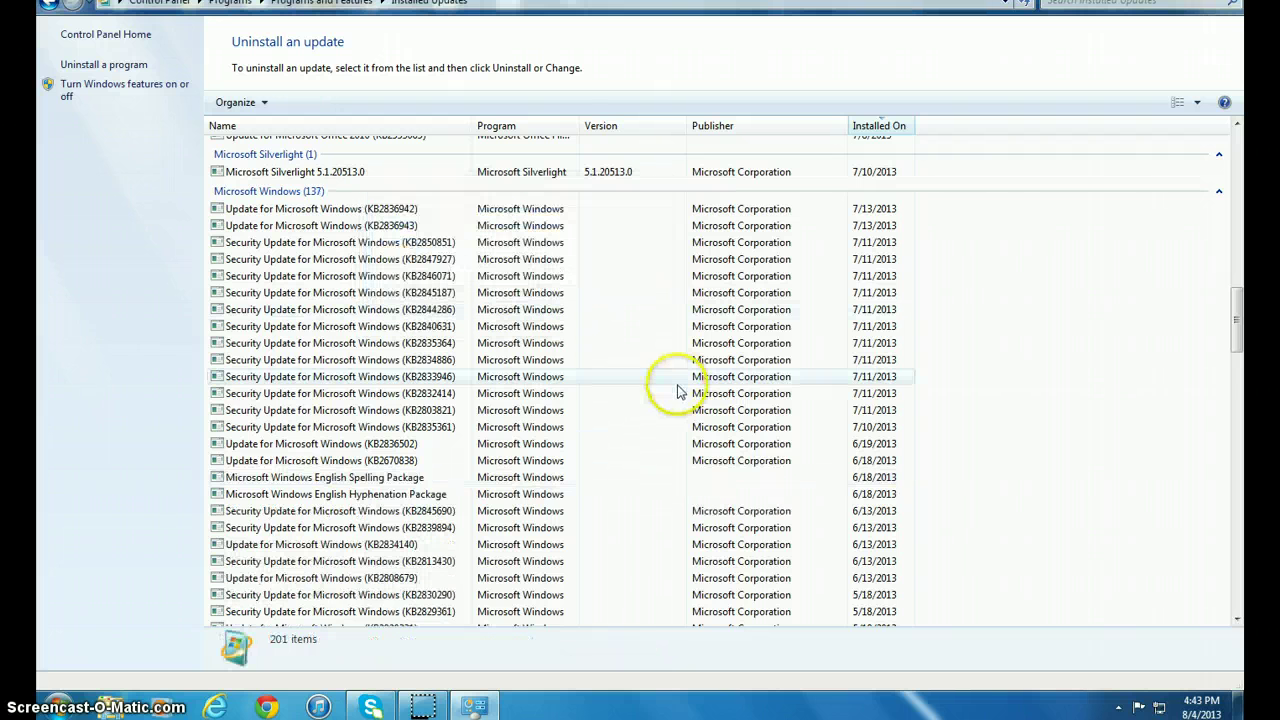
Close the installed updates window and refresh the desktop.
key("alt+F4")
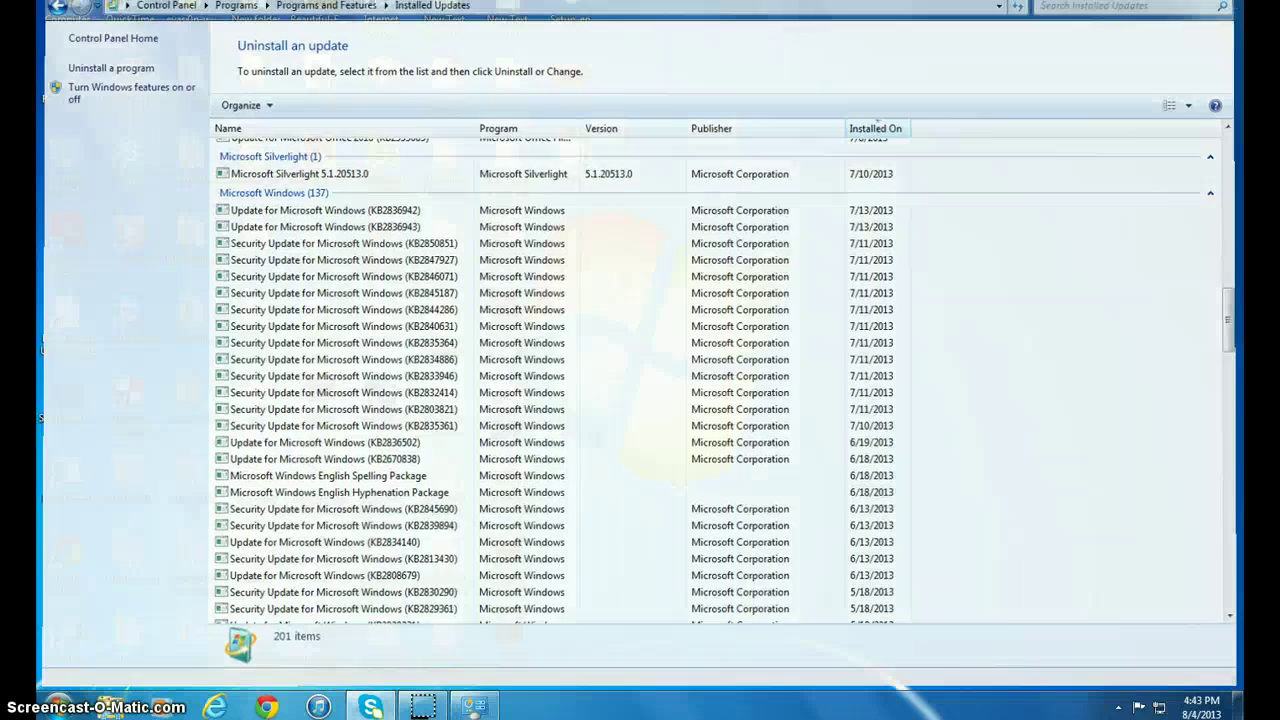
right_click(766, 268)
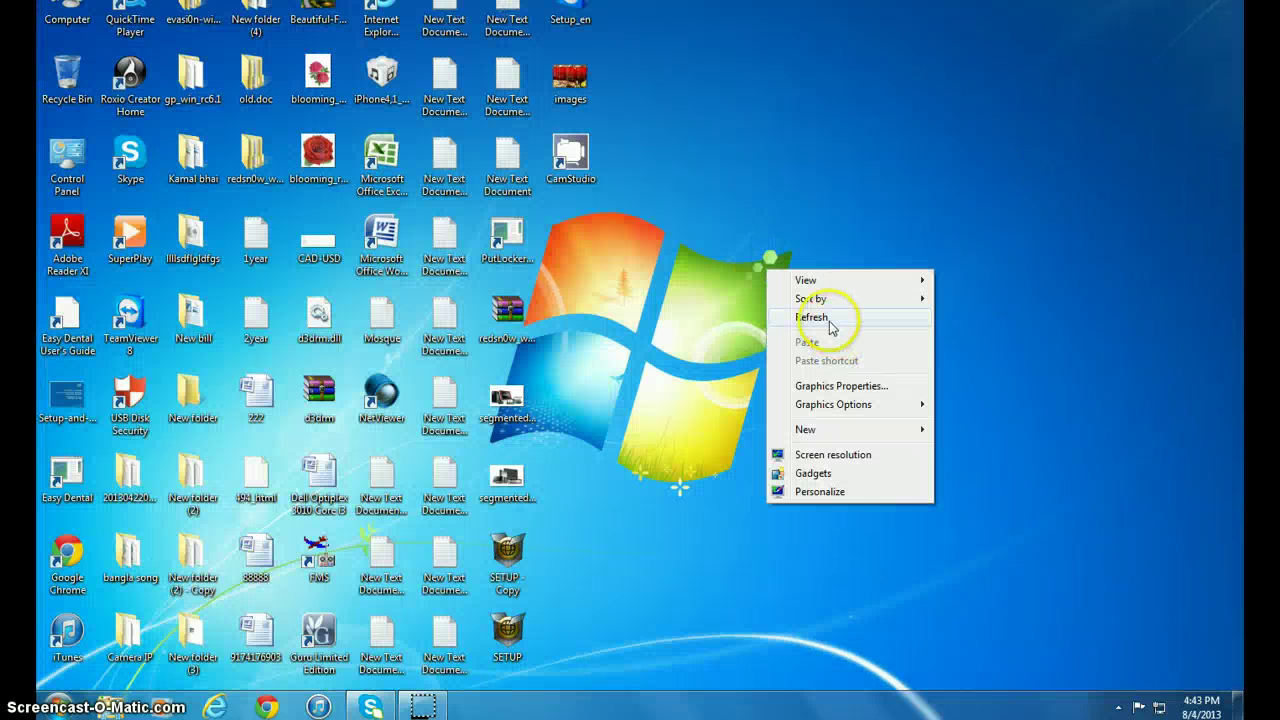
left_click(830, 322)
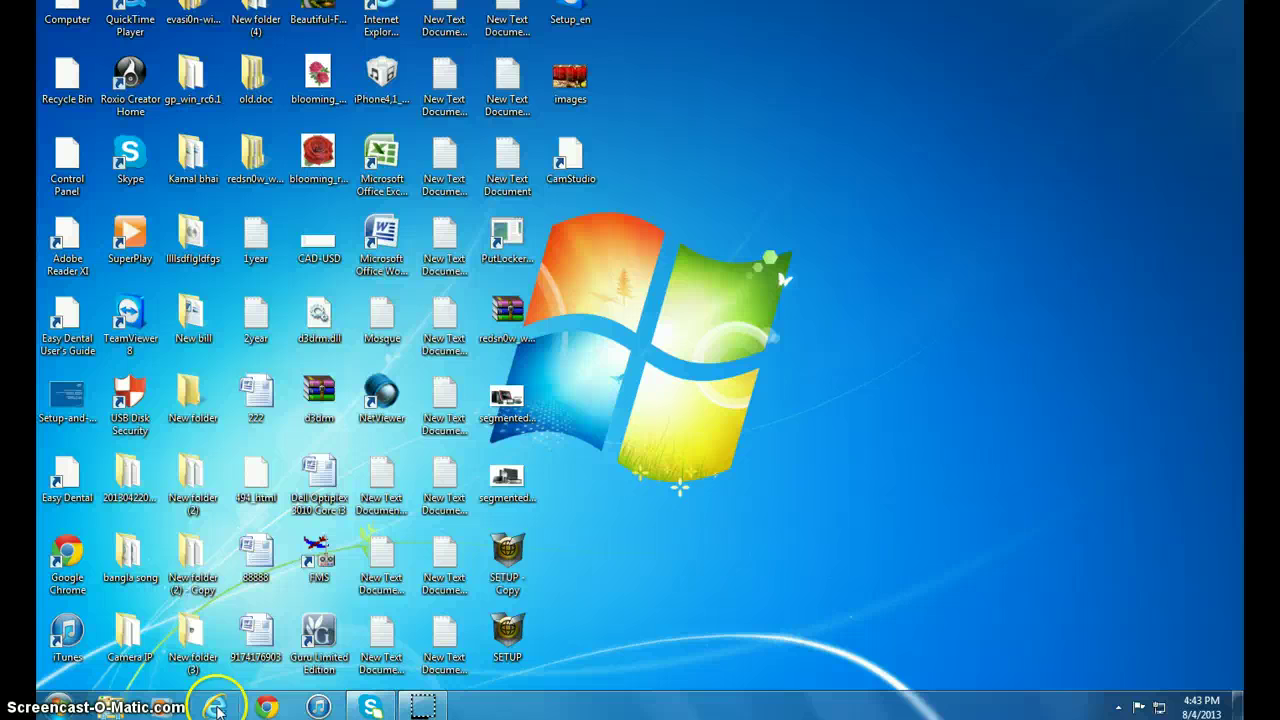
Relaunch Internet Explorer in a restored window; its About box still shows 10.0.9200.16635.
left_click(216, 709)
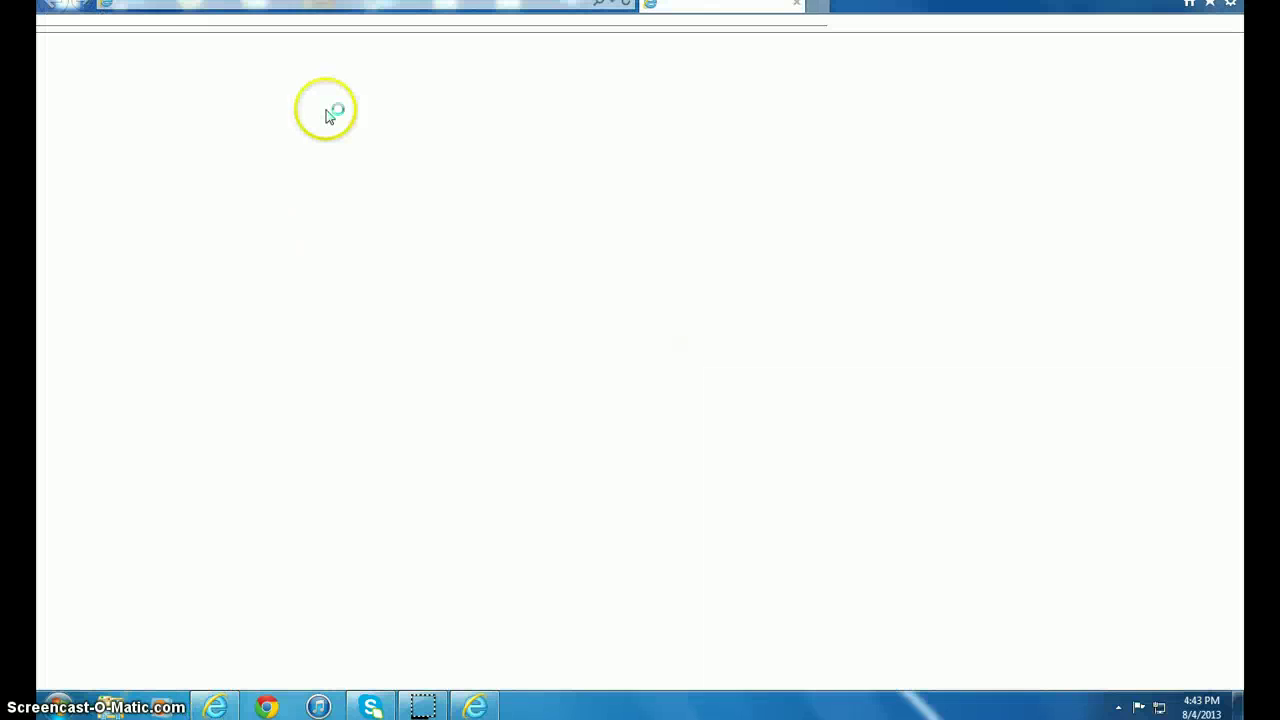
left_click(1210, 3)
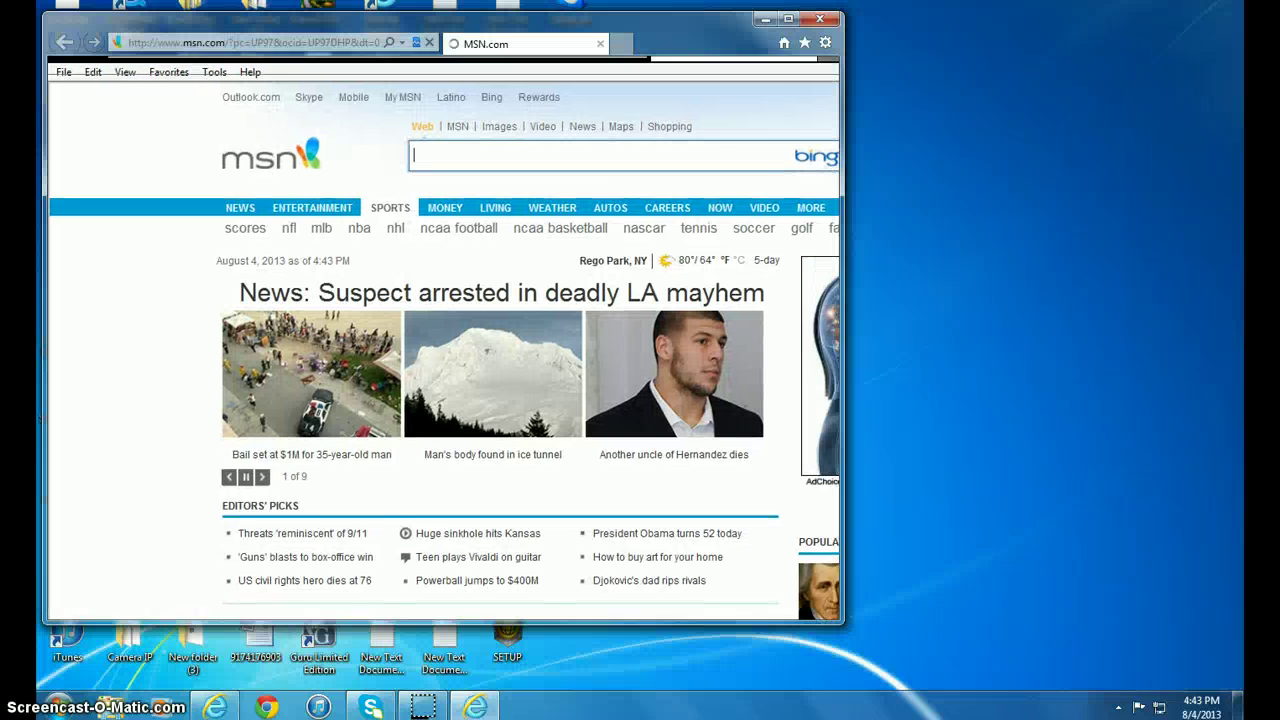
left_click_drag(590, 14, 600, 28)
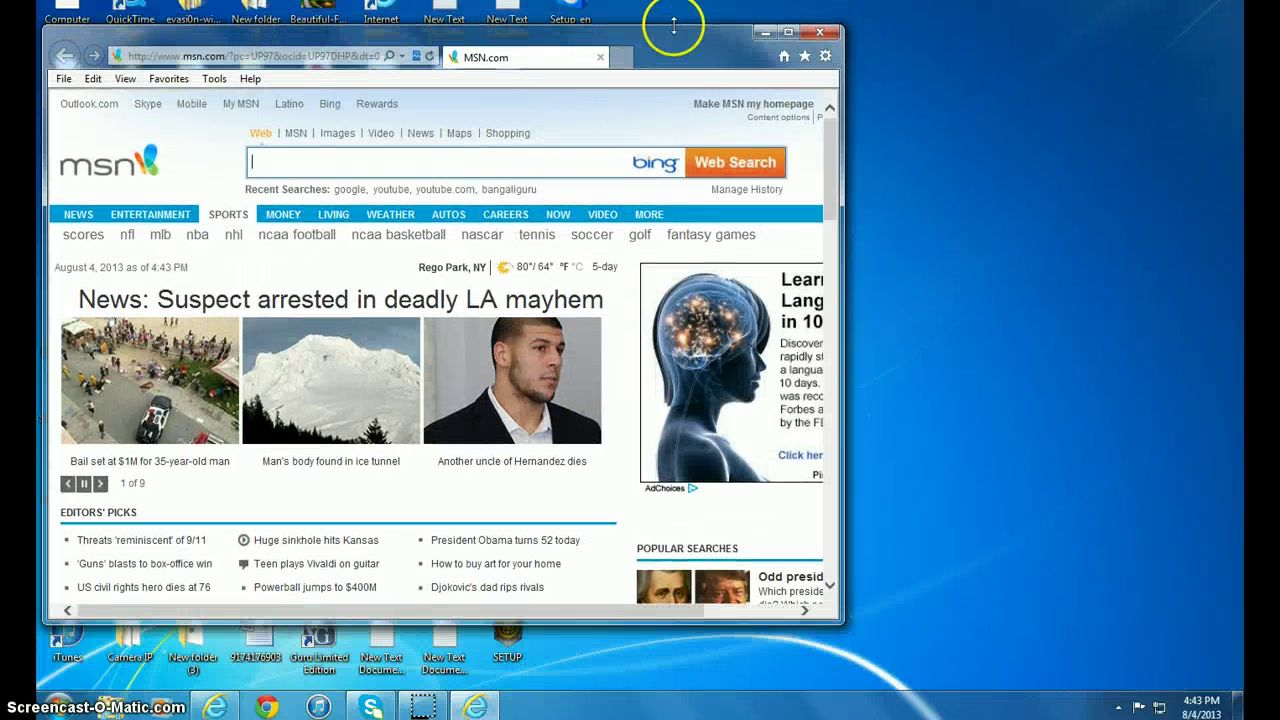
left_click(250, 78)
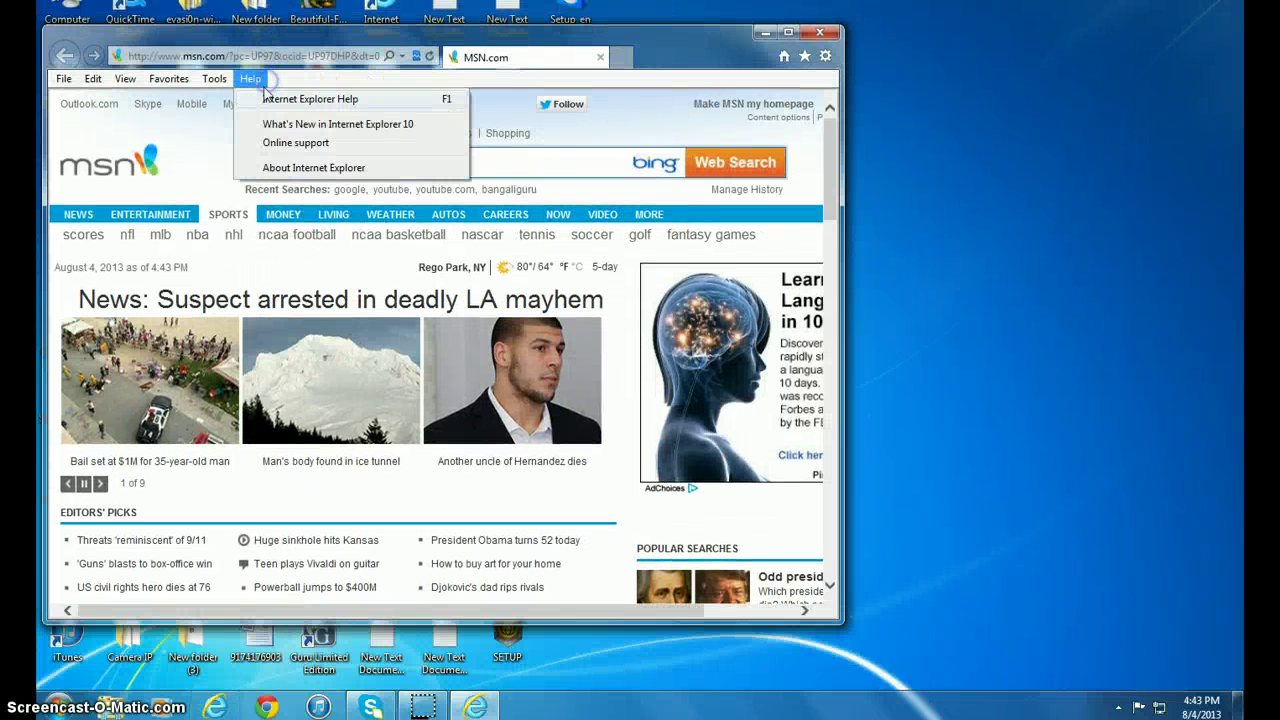
left_click(305, 168)
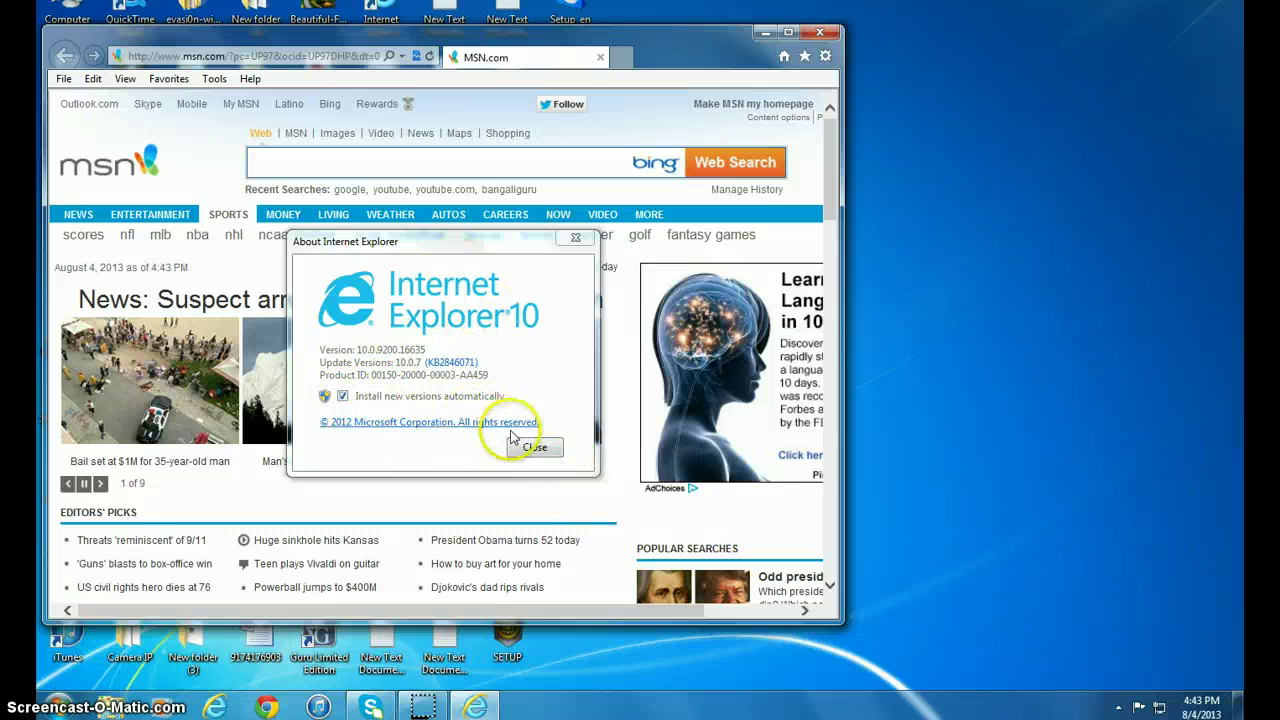
left_click(522, 447)
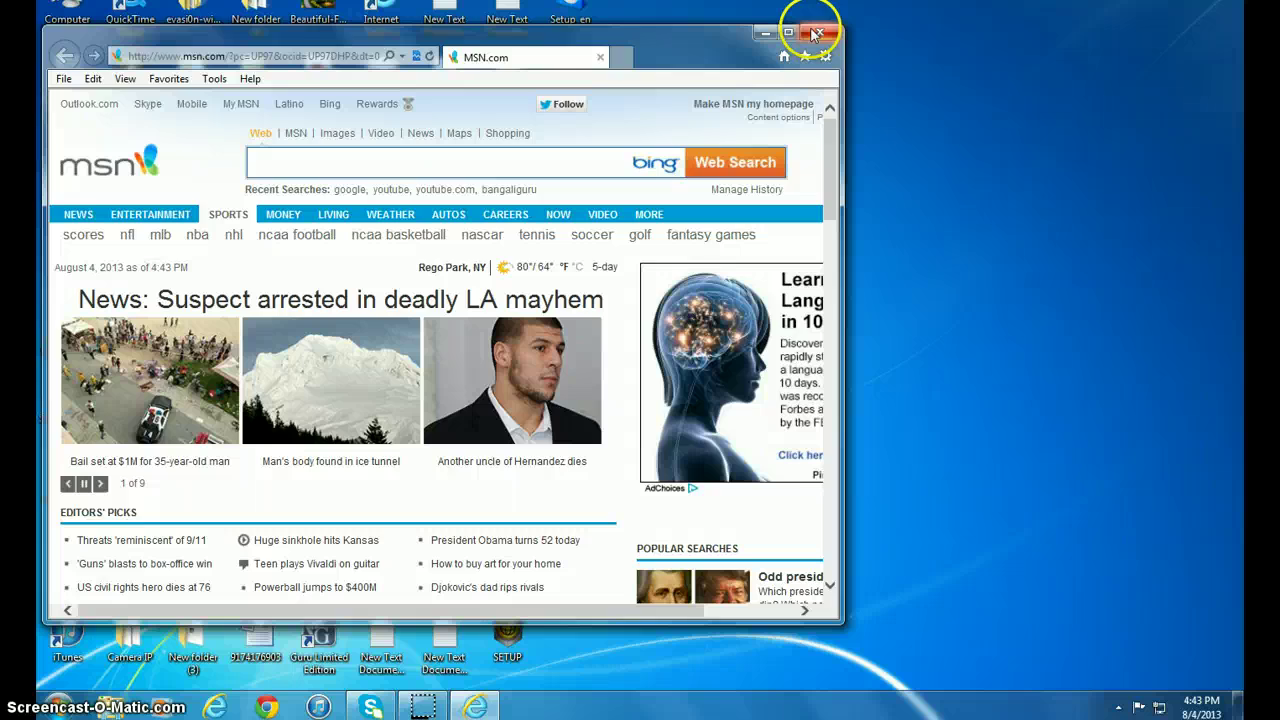
Close Internet Explorer and select the QuickTime Player shortcut on the desktop.
left_click(818, 32)
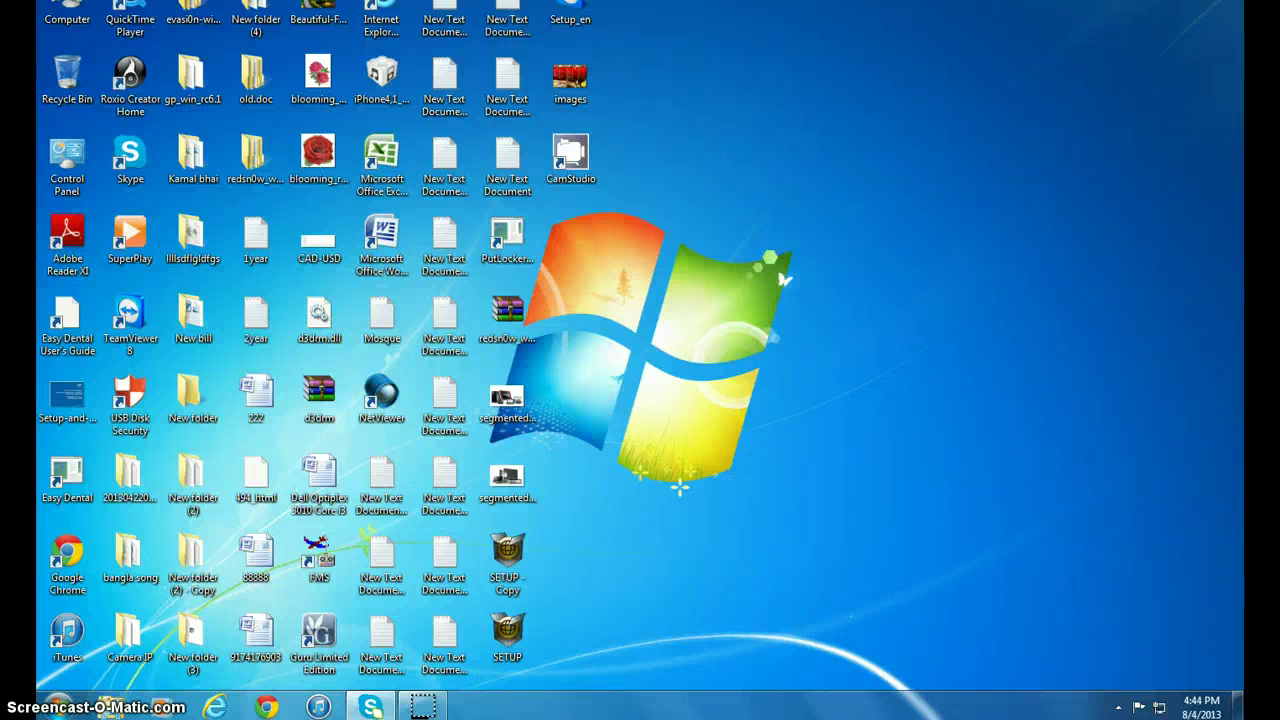
left_click(130, 15)
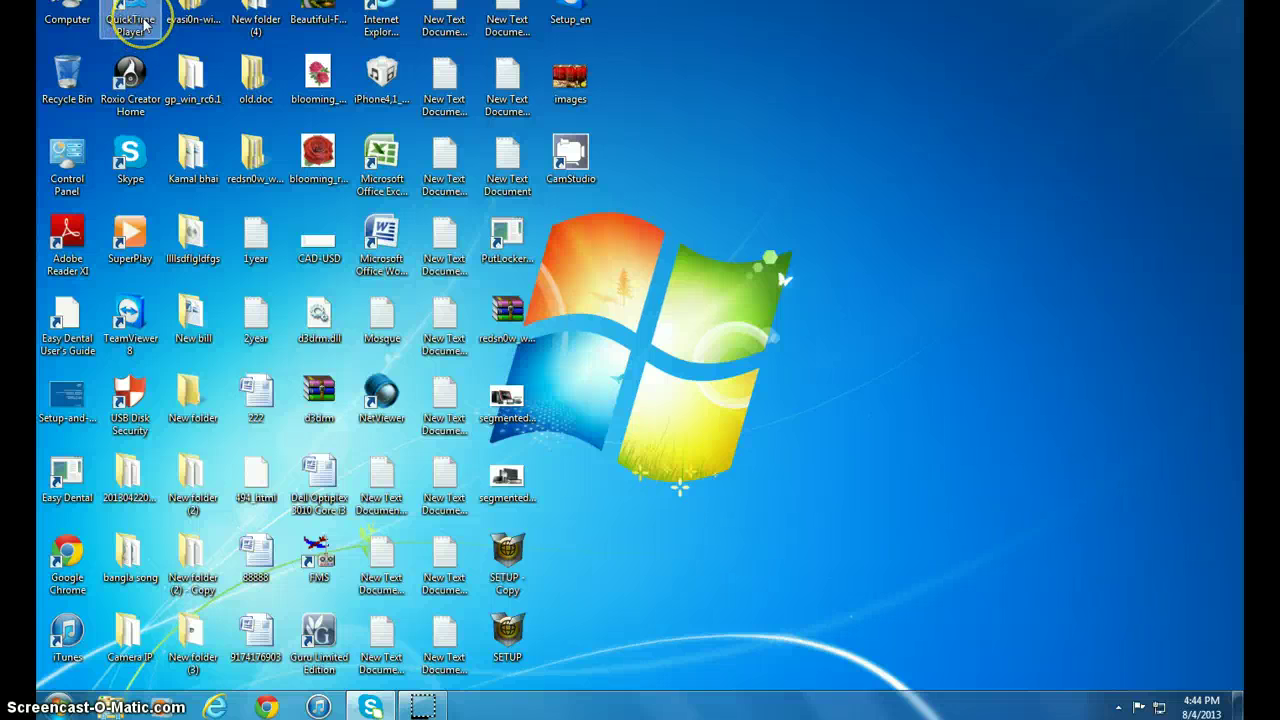
left_click(135, 18)
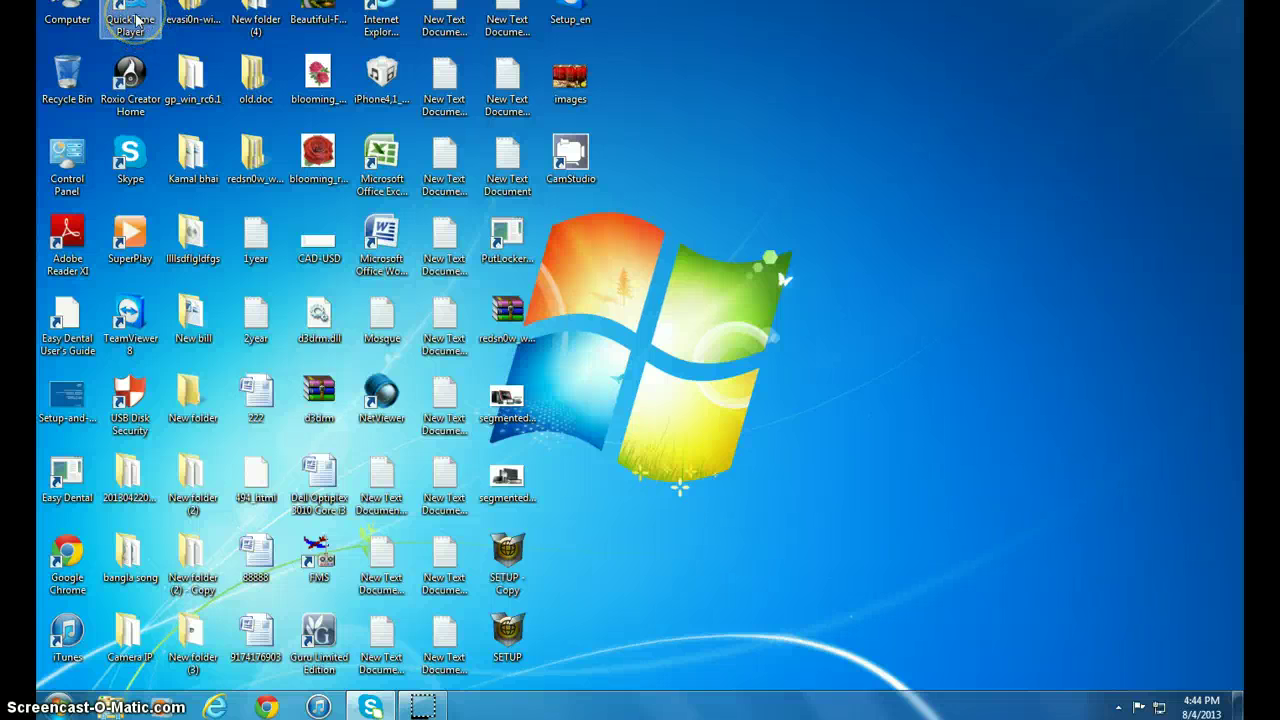